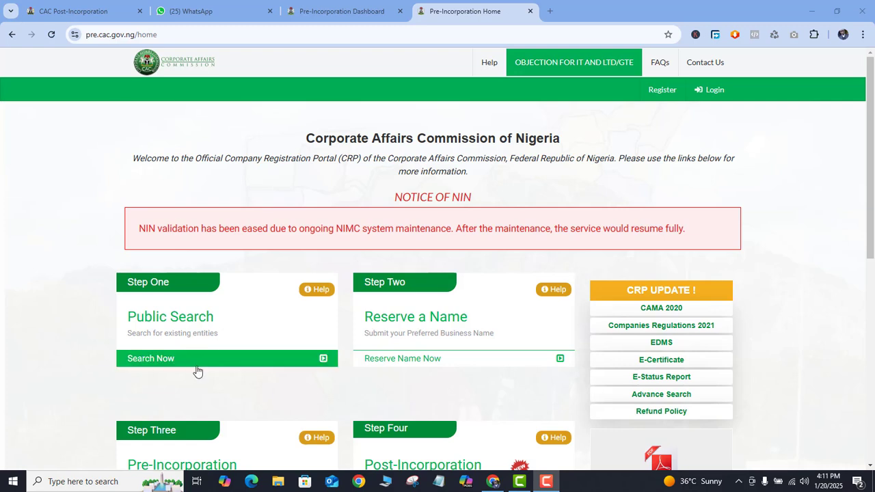
Step: Open the public search page for existing entities, and return to the portal's home page
left_click(151, 366)
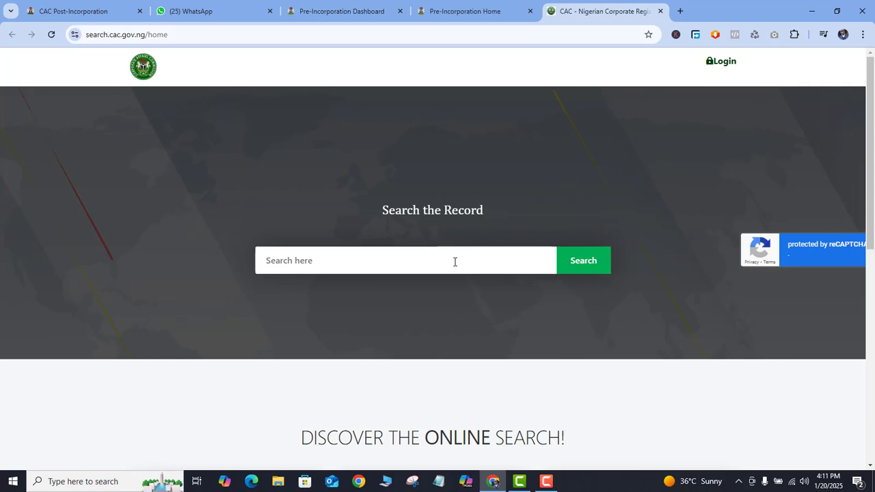
left_click(479, 11)
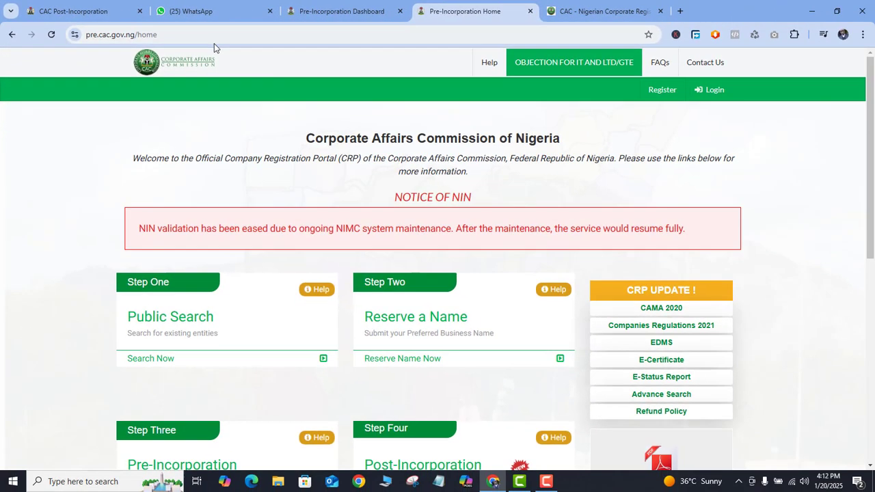
Step: Start a new name reservation from the pre-incorporation dashboard, with classification COMPANY and specific type PRIVATE COMPANY LIMITED BY SHARES
left_click(605, 20)
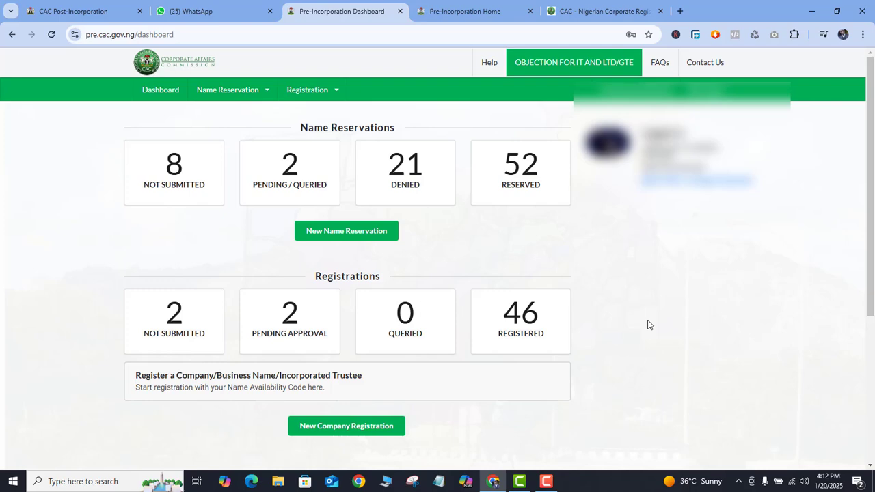
left_click(339, 236)
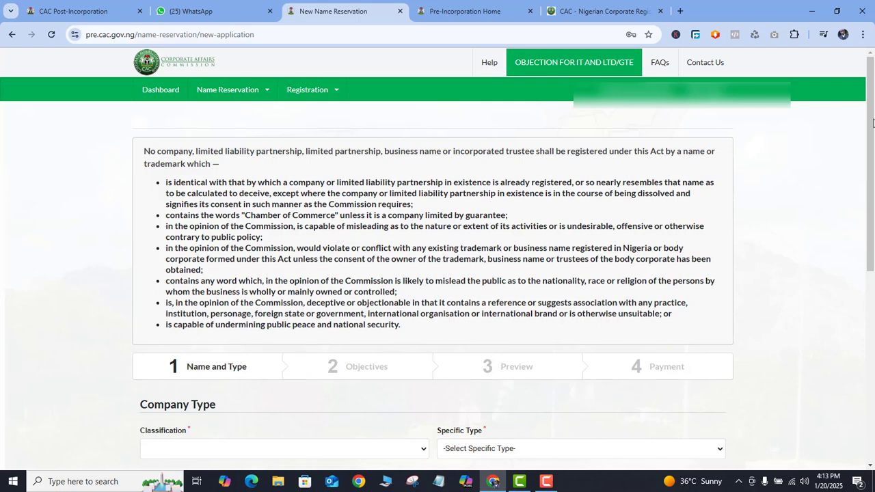
left_click_drag(872, 113, 873, 208)
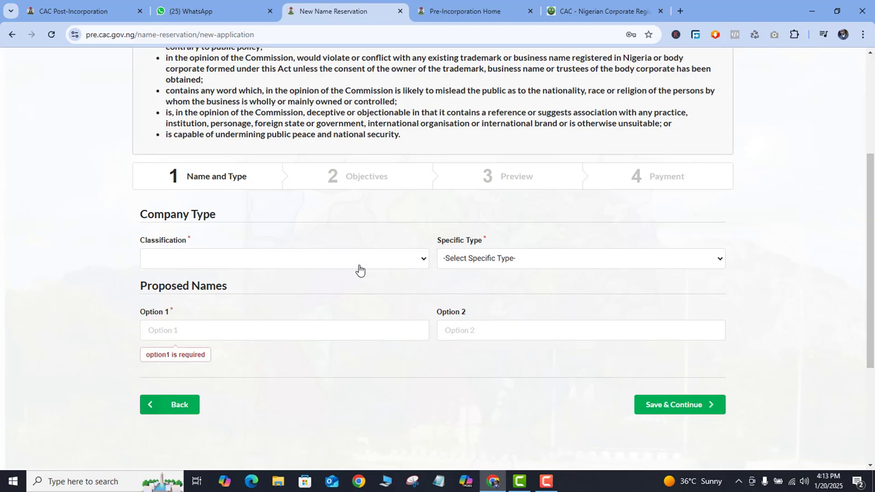
left_click(413, 266)
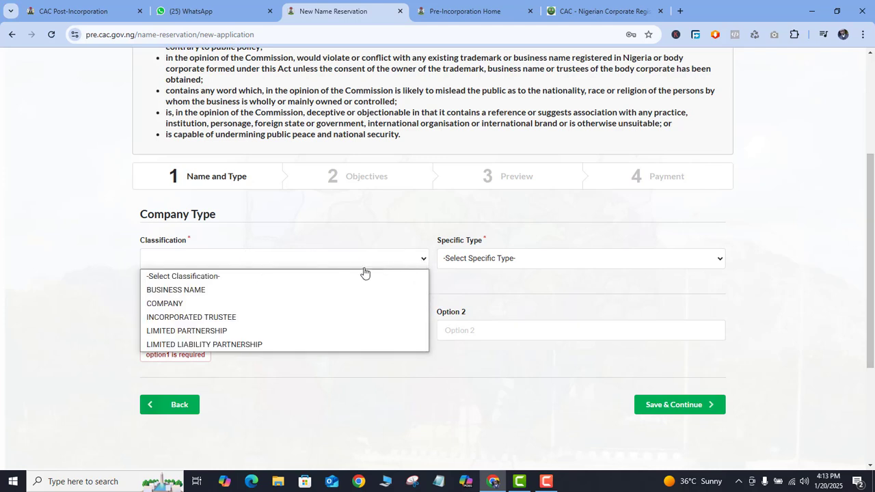
left_click(221, 305)
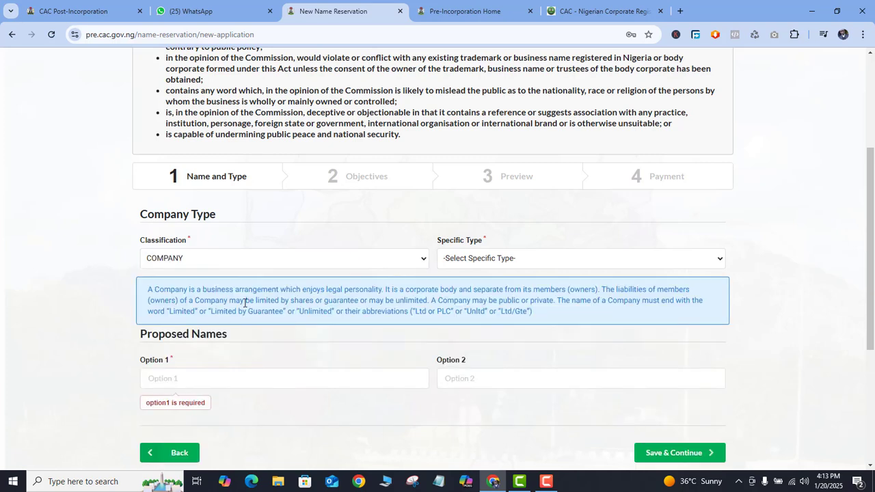
left_click(541, 262)
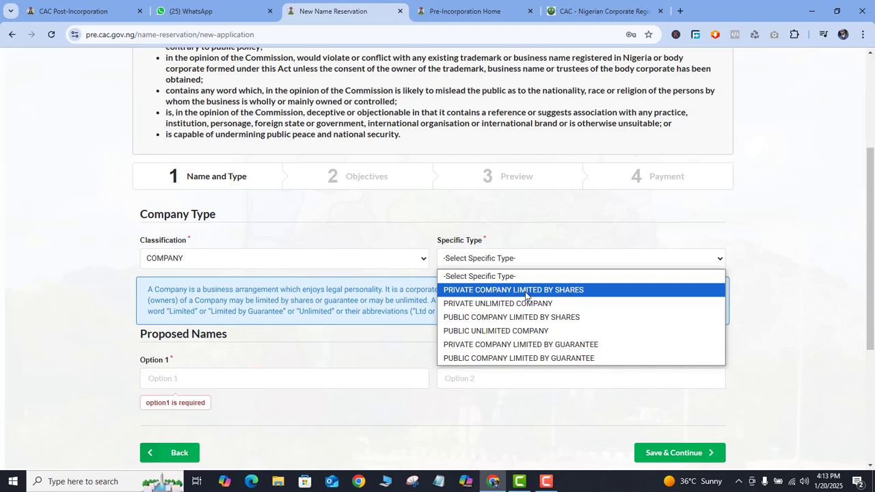
left_click(579, 292)
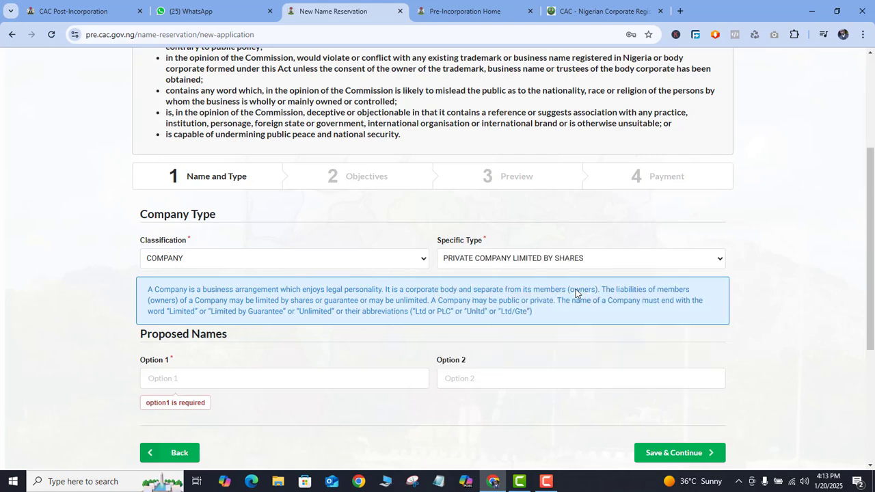
Step: Enter XYX RESTAURANT LTD as the first proposed name and save to continue to the objectives
scroll(871, 204, "down", 1)
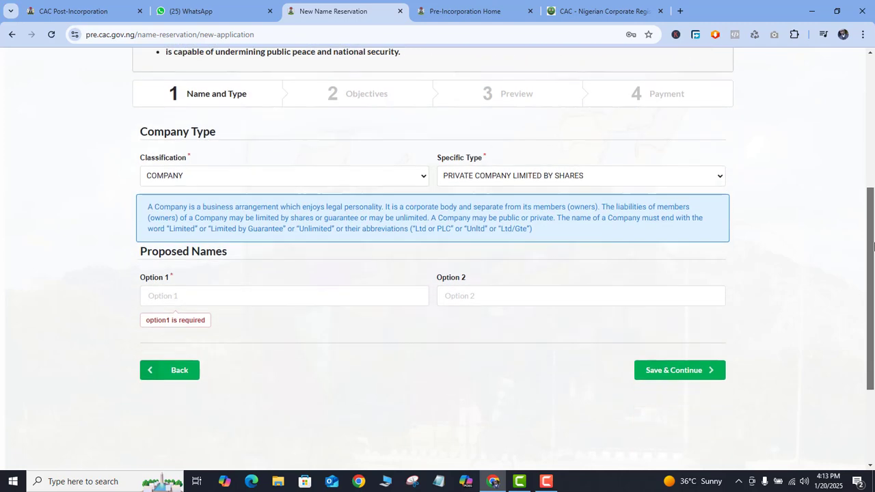
left_click(226, 293)
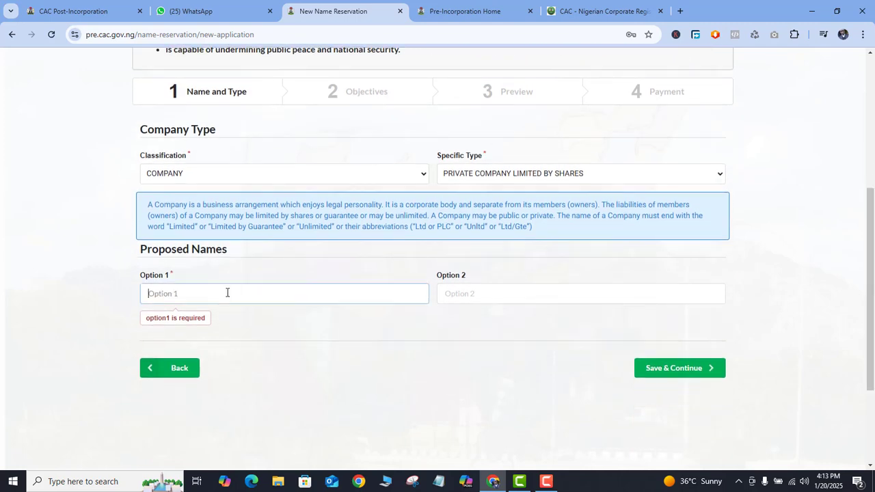
type("XYX RESTAURANT")
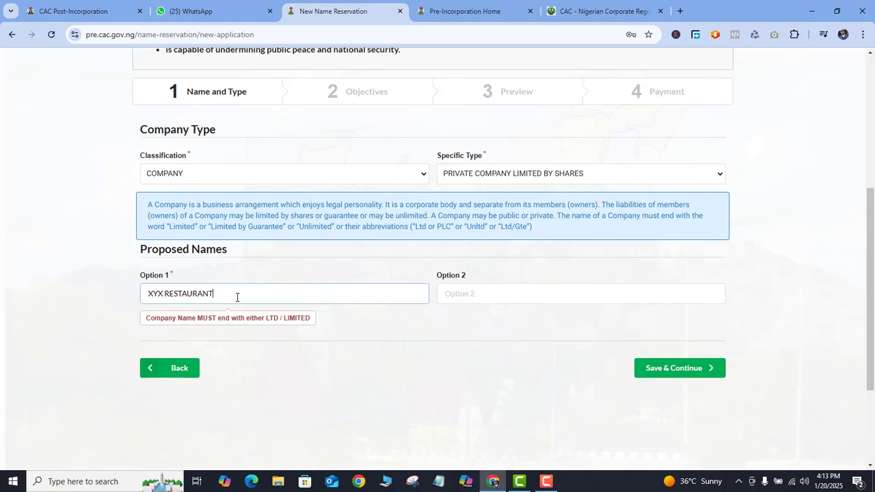
scroll(237, 297, "up", 1)
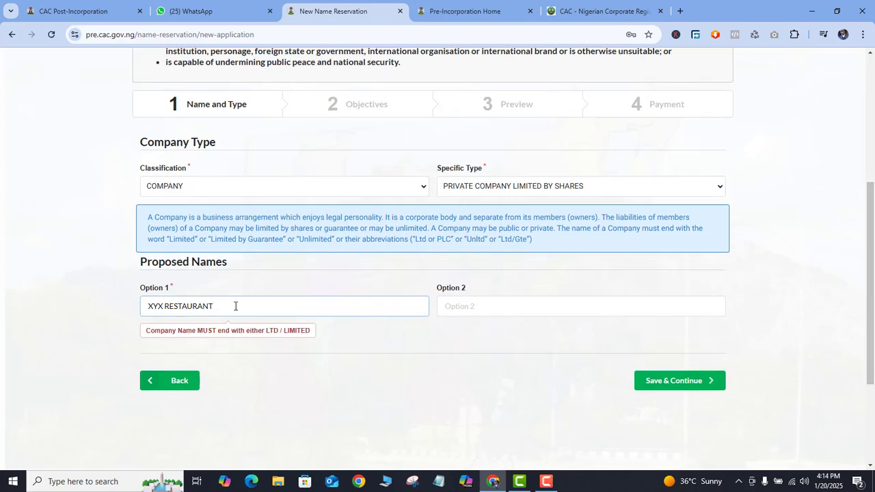
type("LTD")
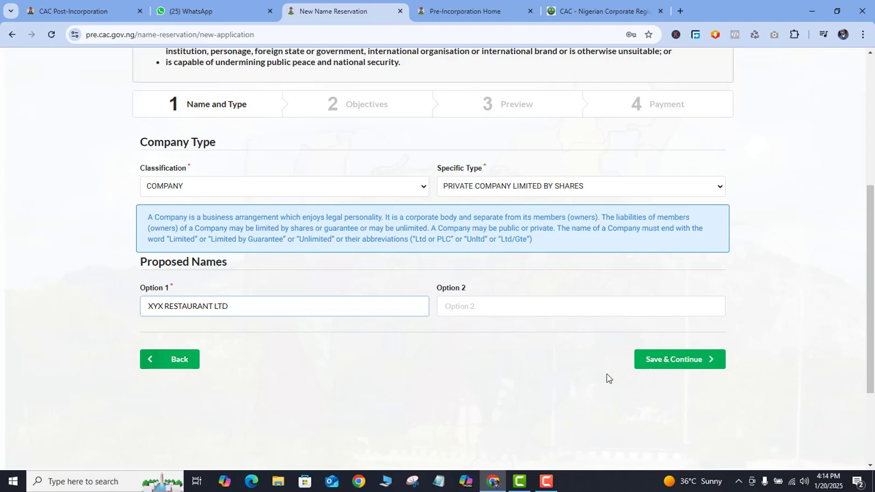
left_click(661, 366)
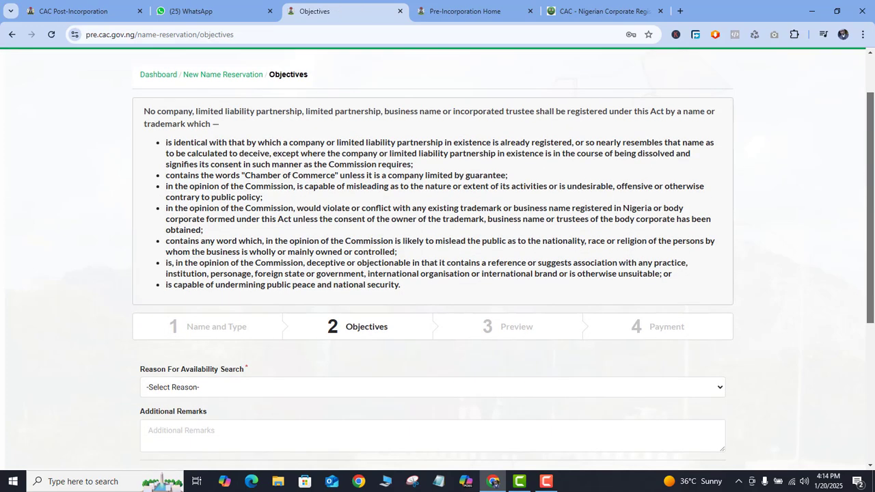
Step: Set the reason for availability search to CHANGE OF NAME, look up and select the existing company, and save to continue
scroll(328, 238, "down", 3)
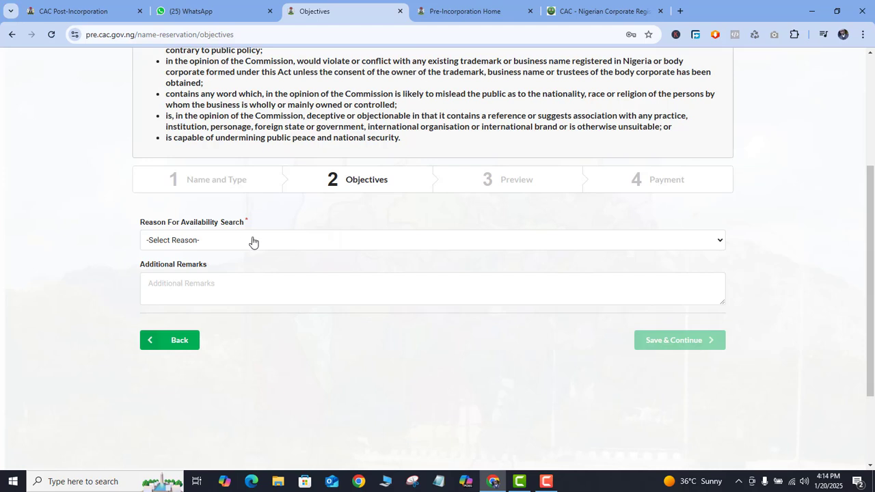
left_click(276, 245)
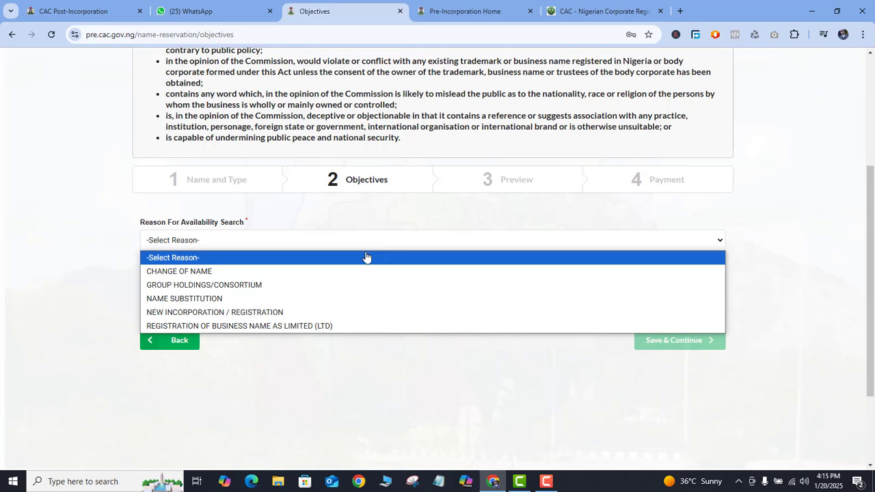
left_click(197, 272)
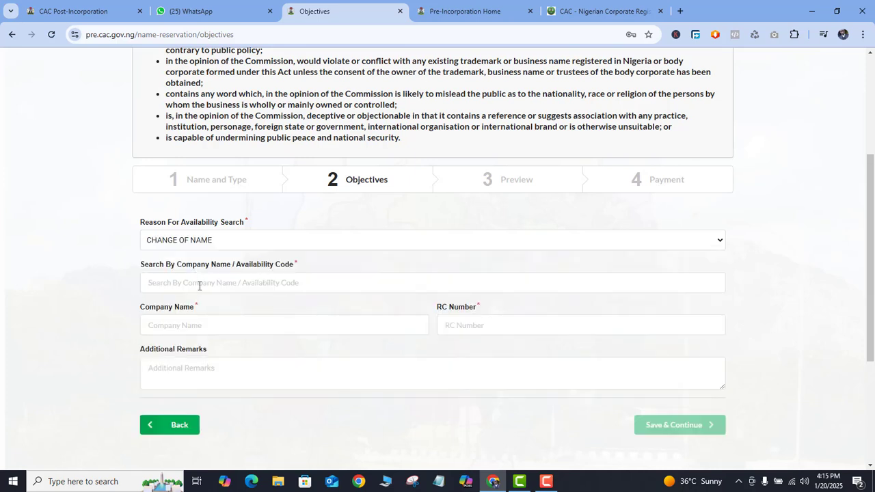
left_click(199, 287)
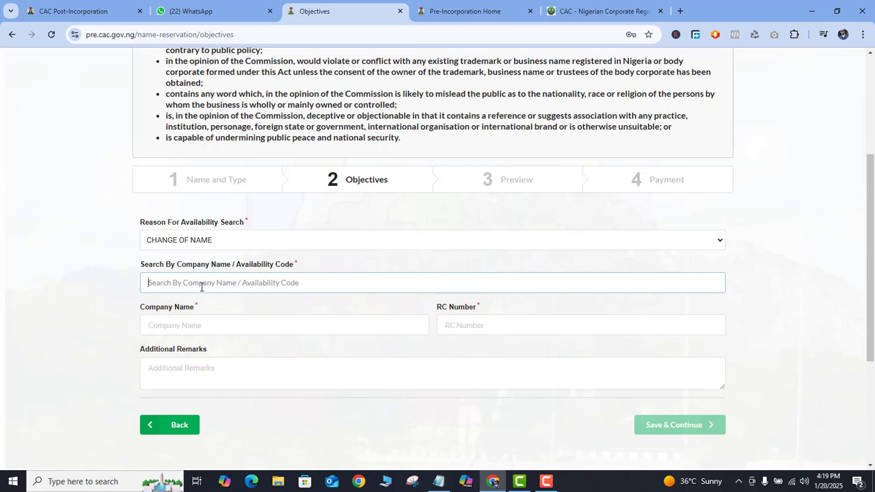
key("ctrl+v")
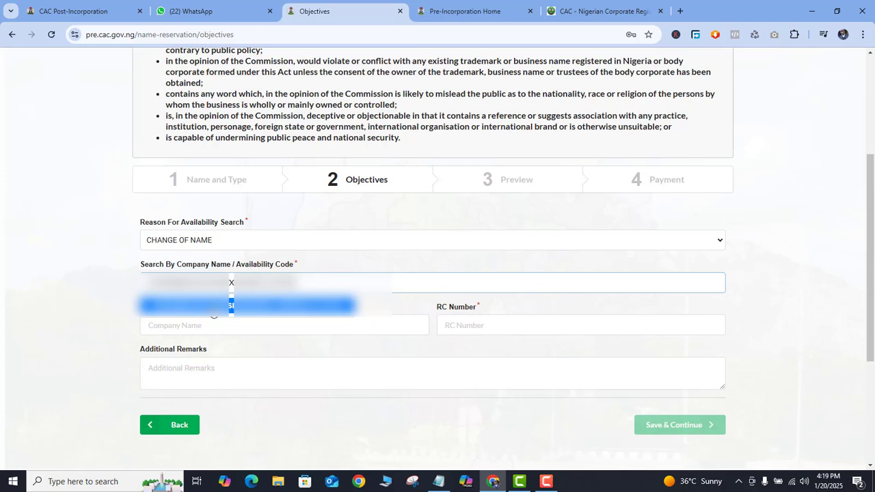
left_click(213, 307)
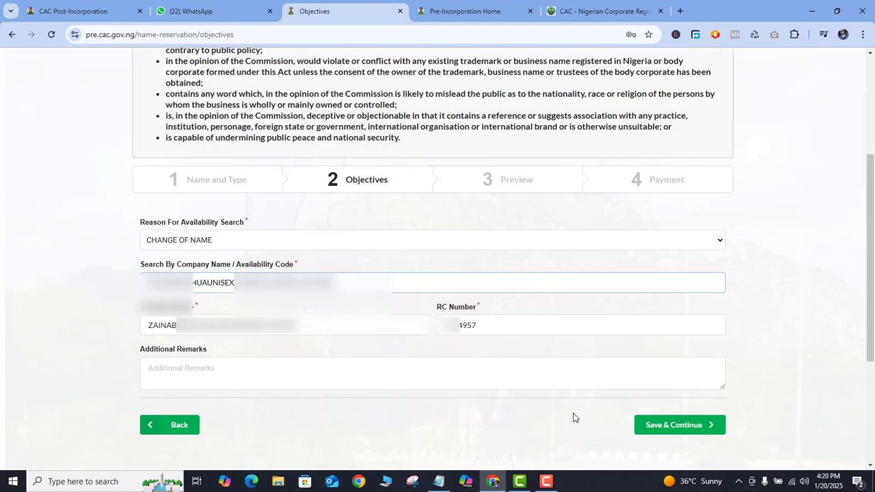
left_click(687, 425)
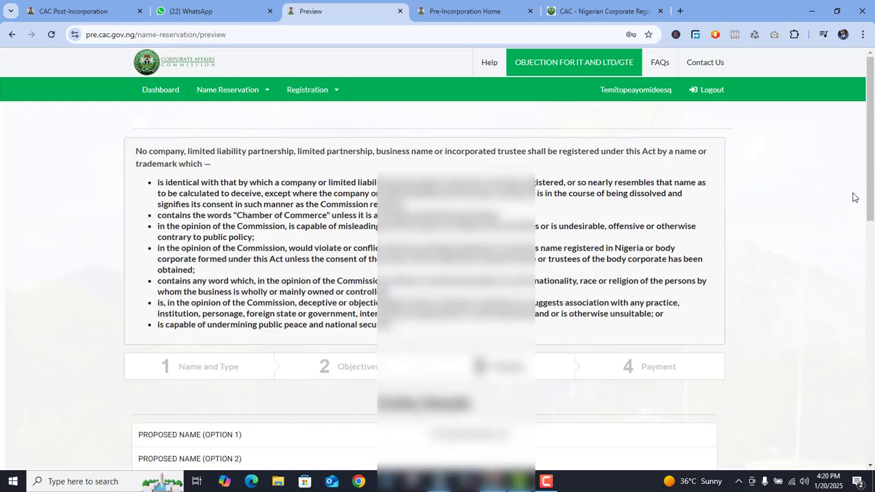
Step: Review the entity, objectives and presenter details in the reservation preview, and save to continue
left_click_drag(872, 167, 871, 322)
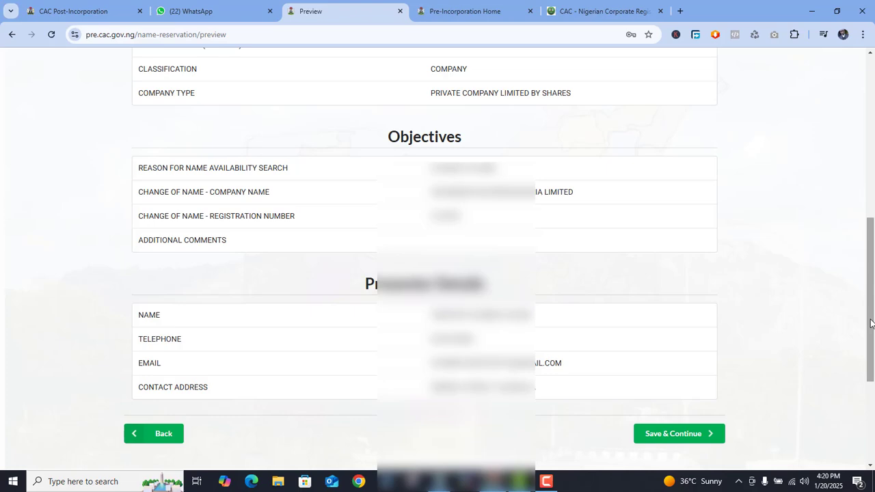
scroll(799, 247, "up", 5)
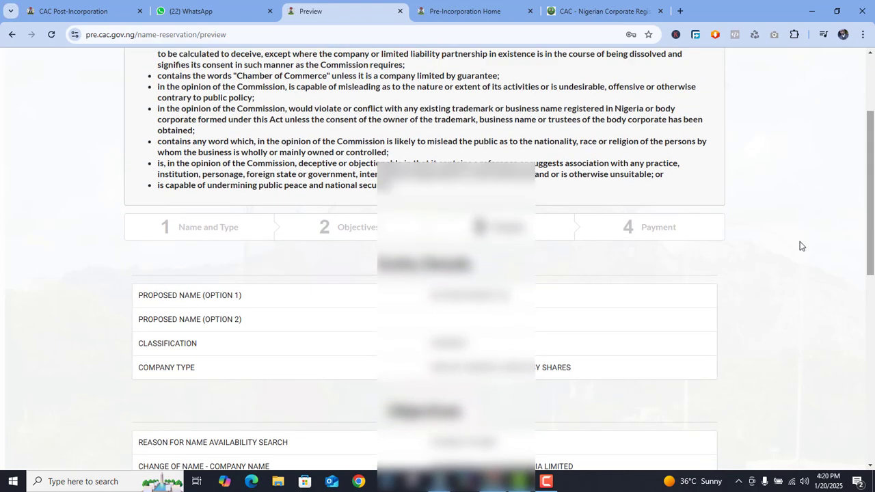
left_click_drag(867, 203, 874, 333)
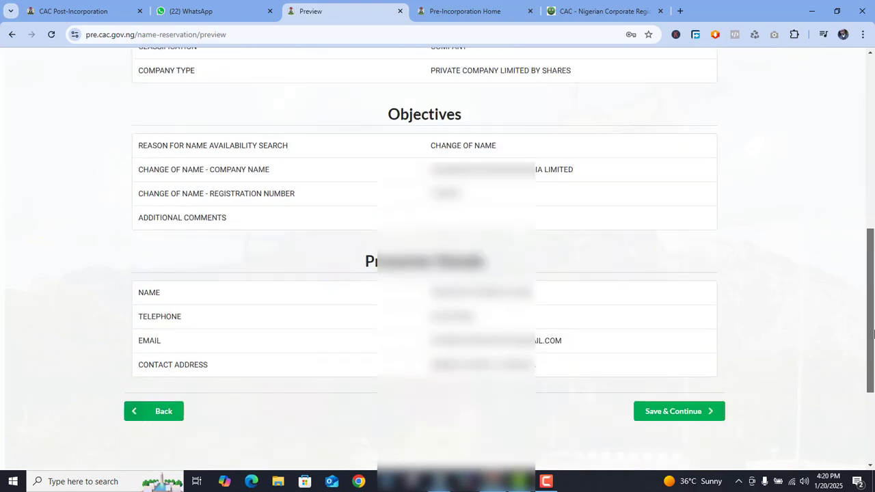
left_click(693, 394)
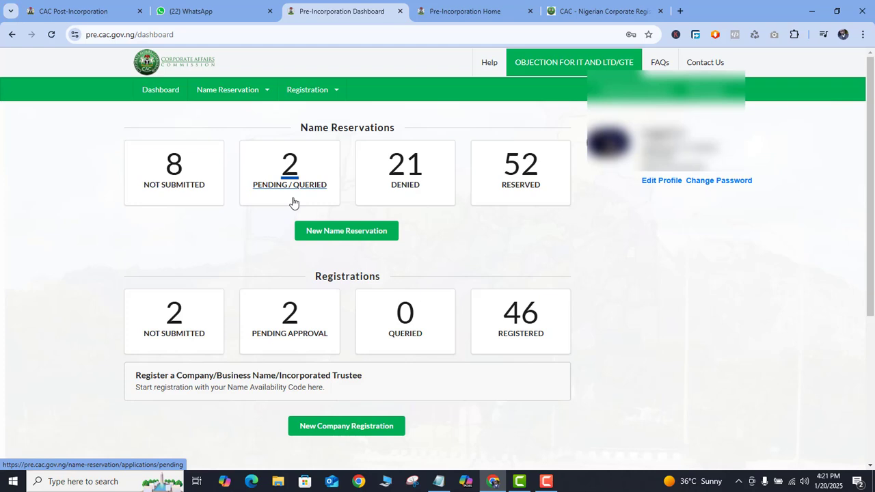
Step: Open the reserved names from the dashboard and display the approval note of the company name approved on Jan 19, 2025
left_click(517, 196)
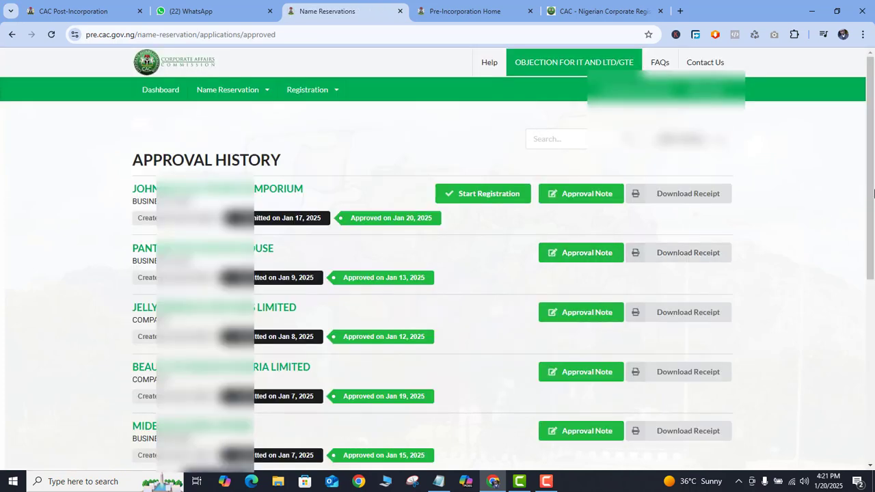
left_click_drag(874, 193, 874, 215)
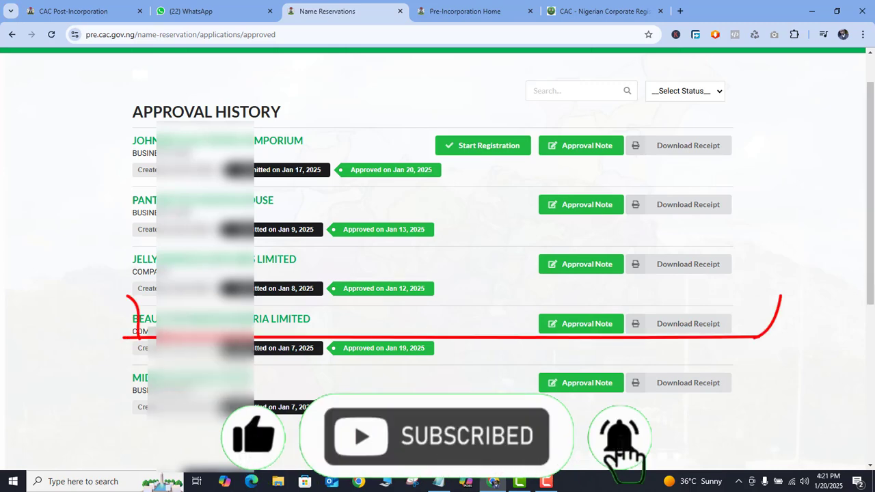
scroll(142, 331, "down", 1)
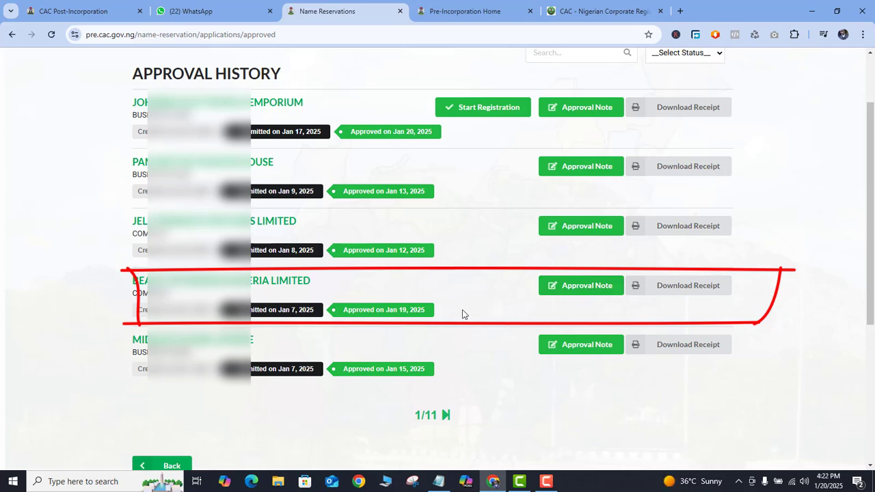
left_click(593, 288)
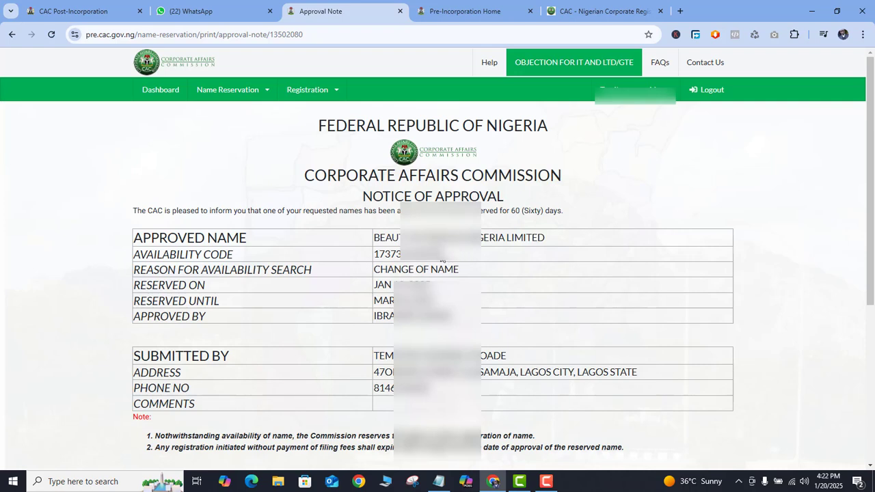
Step: Copy the availability code and the approved name from the approval note, and paste the name into the open Notepad file
left_click_drag(408, 253, 376, 253)
right_click(393, 253)
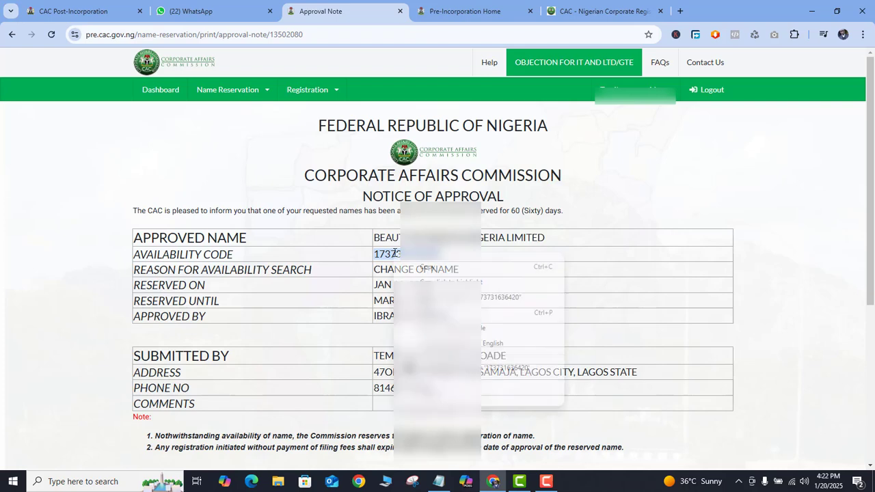
left_click(414, 265)
left_click_drag(545, 238, 387, 236)
right_click(387, 235)
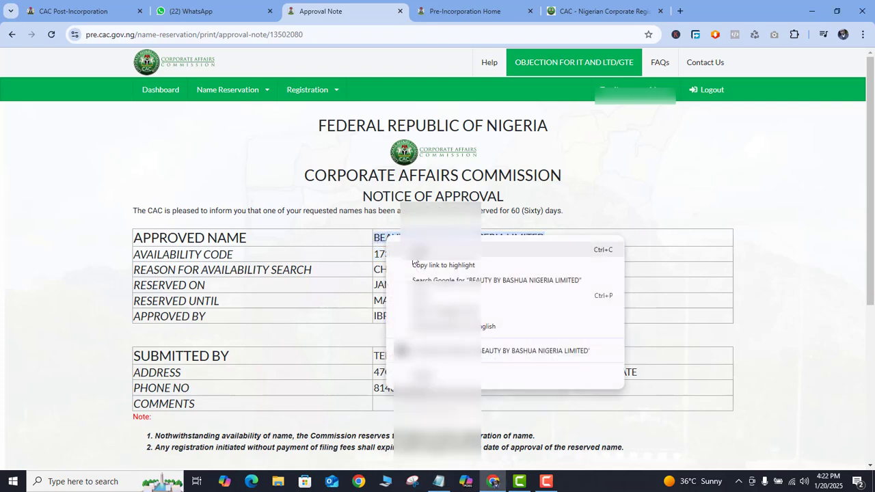
left_click(413, 254)
left_click(438, 481)
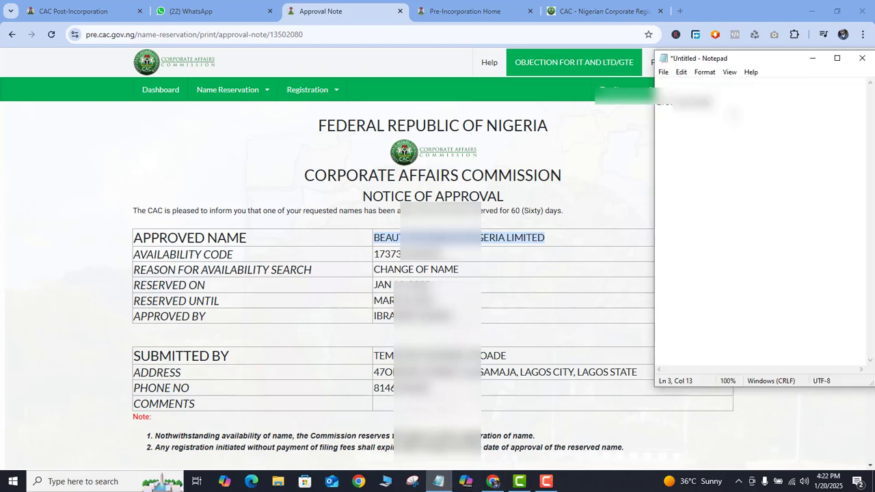
key("ctrl+v")
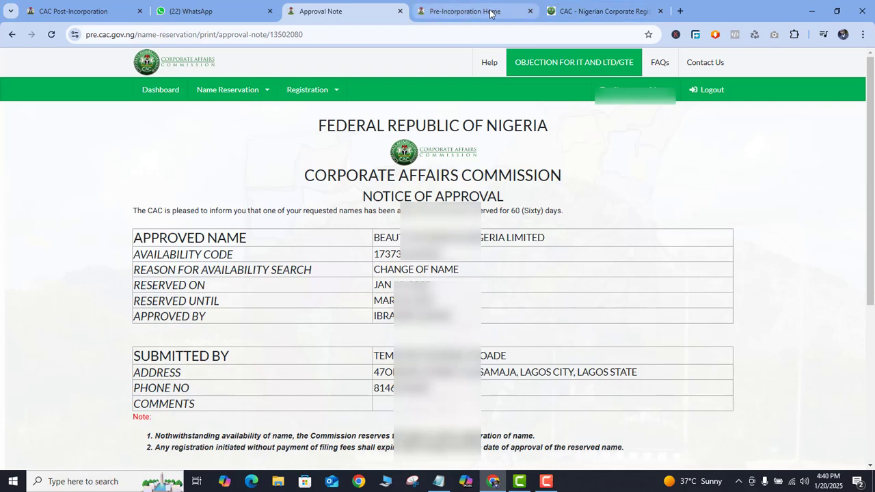
Step: Search for the existing company by name on the post-incorporation portal and proceed to its dashboard
left_click(93, 4)
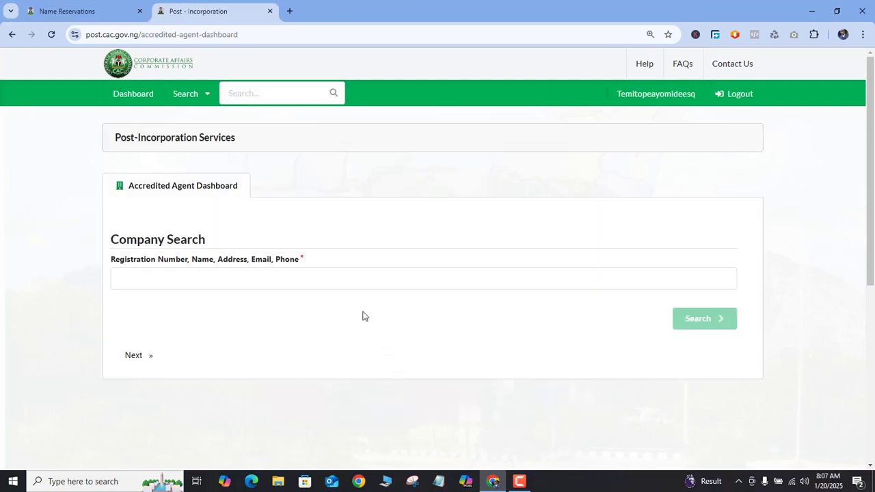
left_click(344, 281)
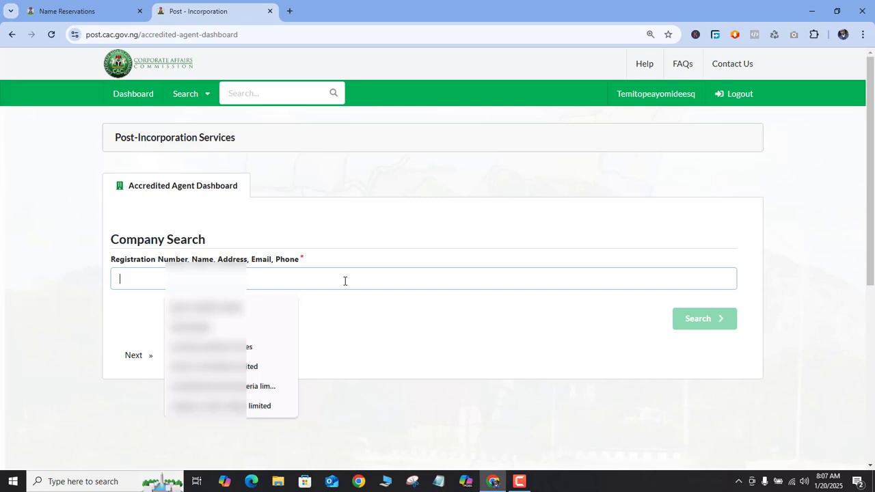
left_click(218, 386)
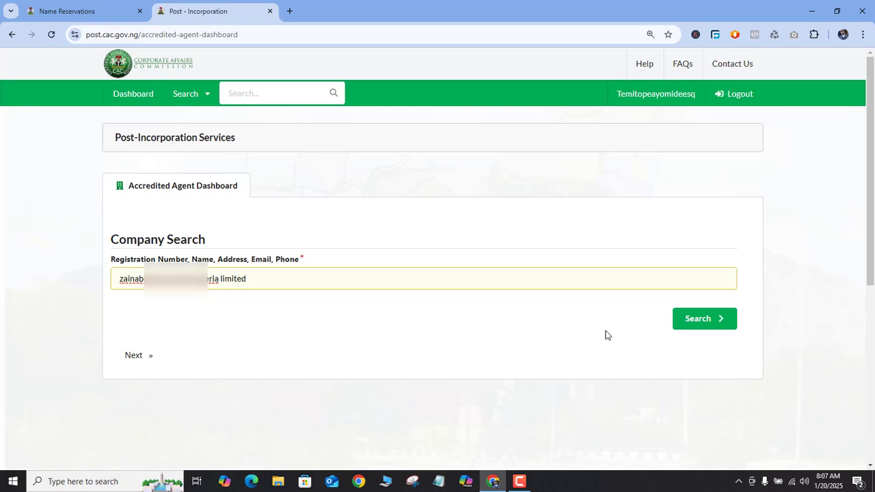
left_click(700, 320)
scroll(686, 354, "down", 2)
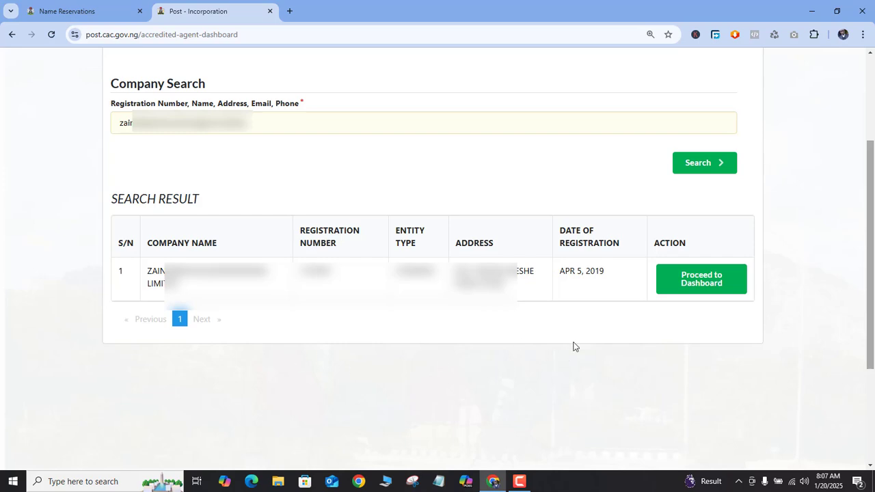
left_click(698, 285)
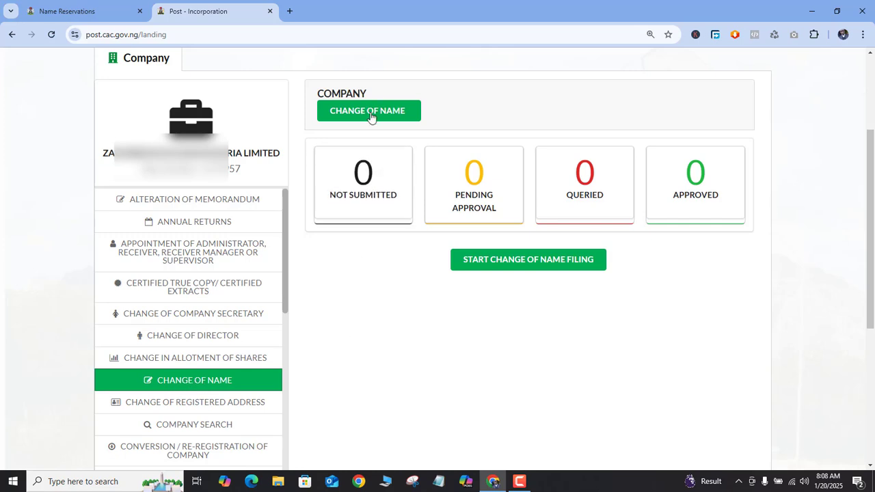
Step: Start a change of name filing and copy the availability code from the approval note of the company name approved on Jan 19, 2025
left_click(502, 272)
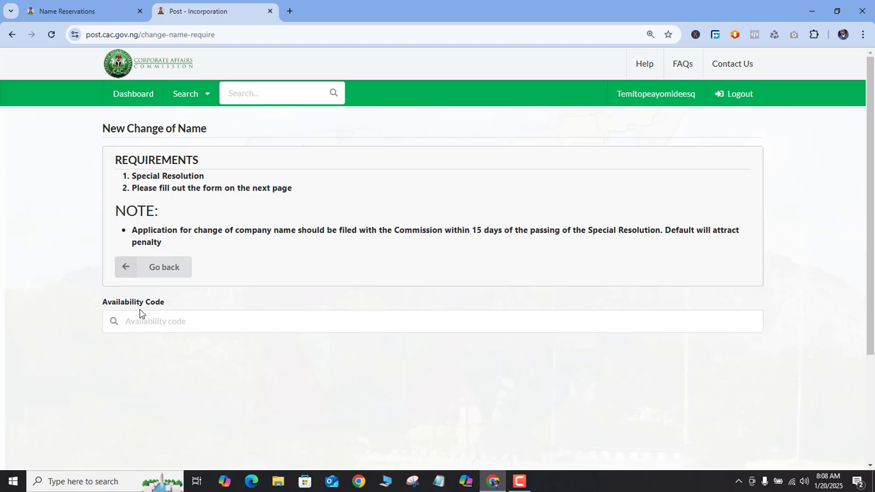
left_click(106, 8)
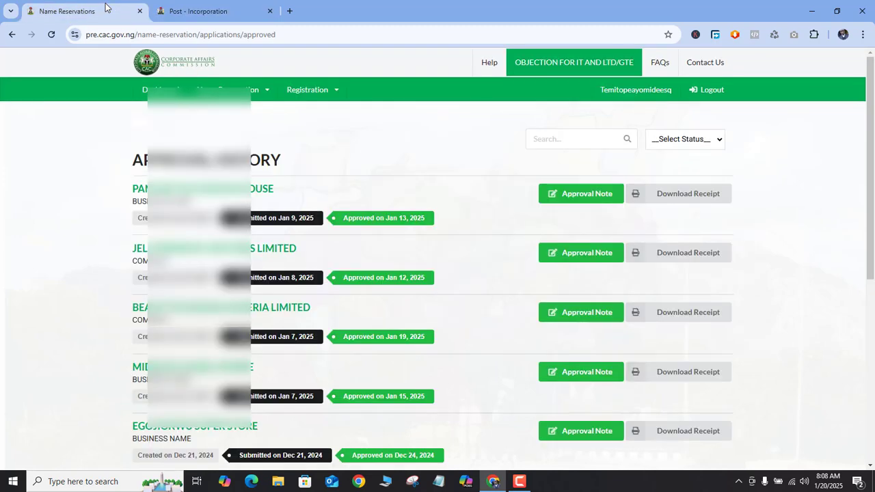
left_click(578, 314)
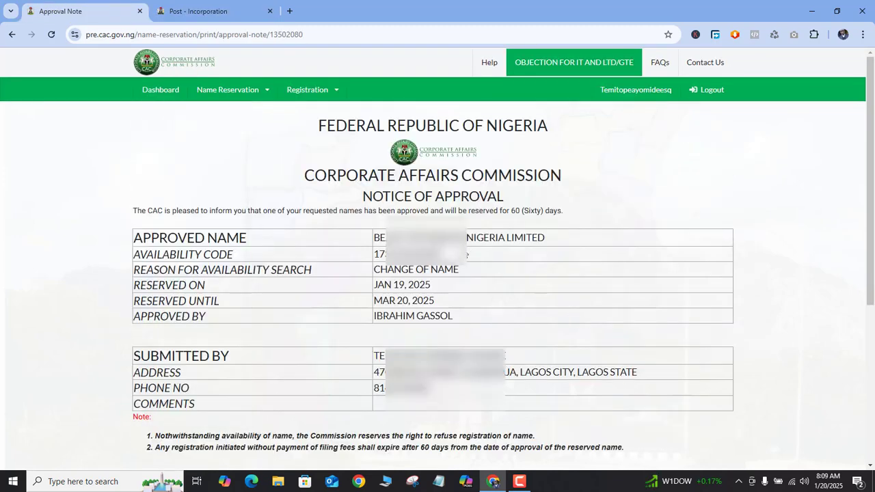
left_click_drag(467, 253, 378, 253)
right_click(378, 253)
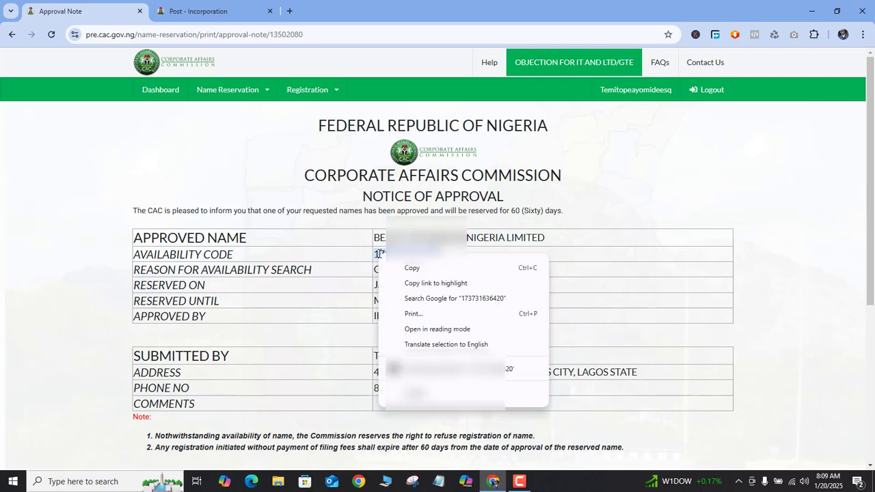
left_click(408, 268)
Step: Paste the availability code into the new change of name filing and start the application for the proposed name
left_click(204, 16)
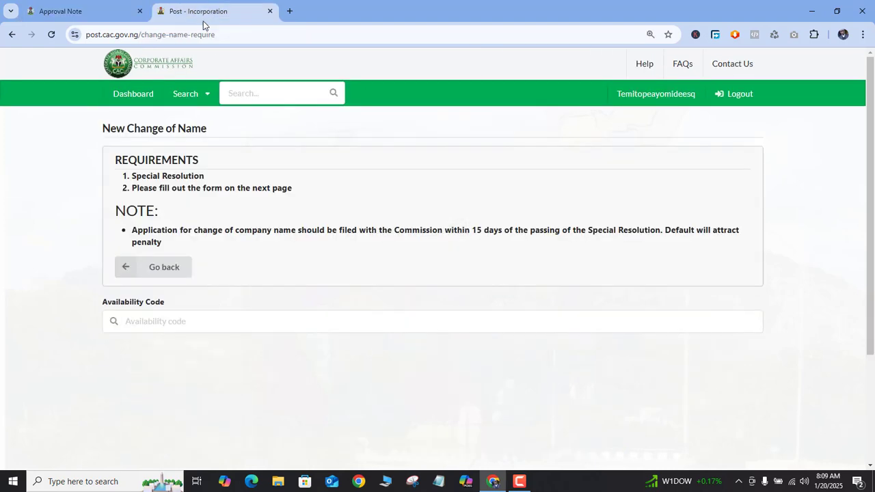
left_click(192, 319)
key("ctrl+v")
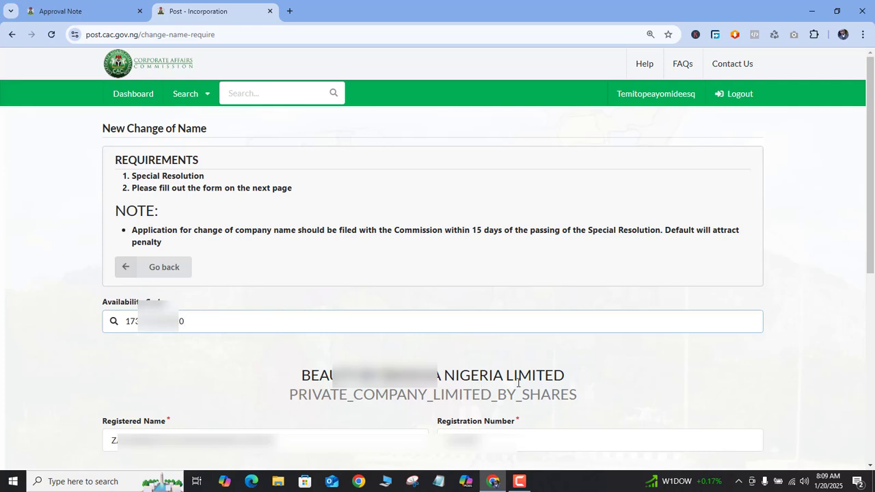
left_click_drag(870, 254, 874, 380)
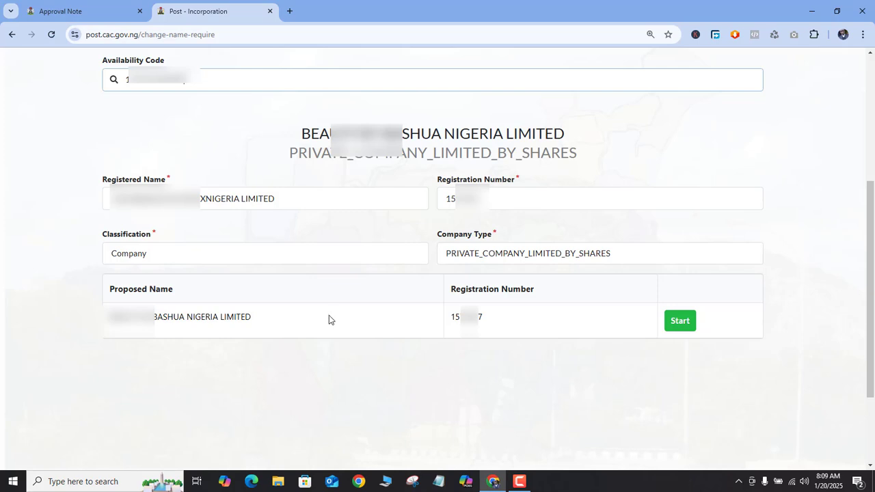
left_click(679, 328)
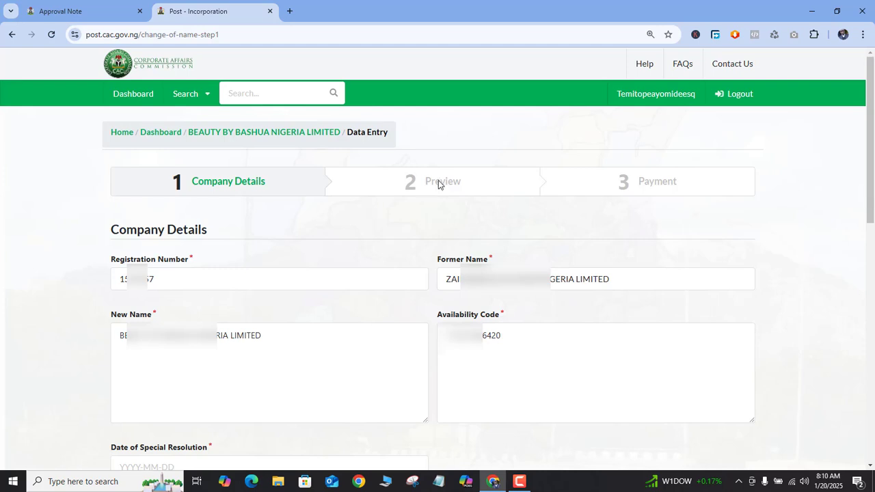
Step: Check the approved name reservations and set the date of special resolution to 2025-01-06
scroll(447, 216, "down", 4)
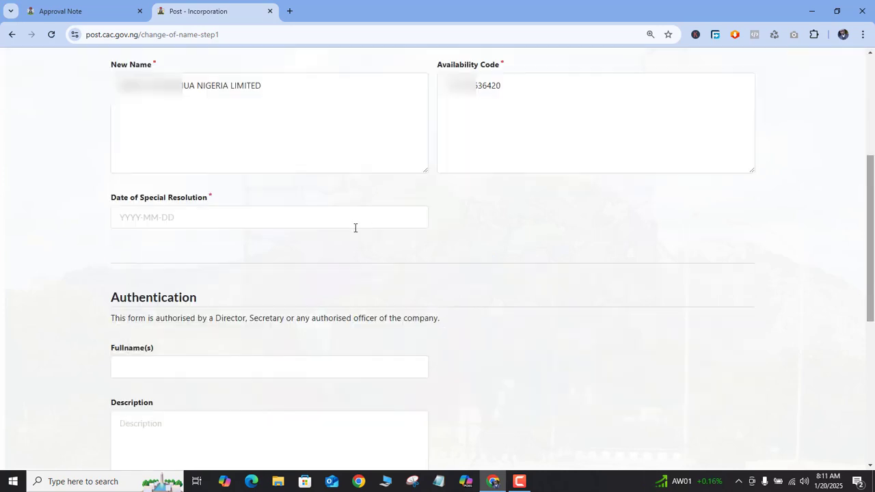
left_click(149, 215)
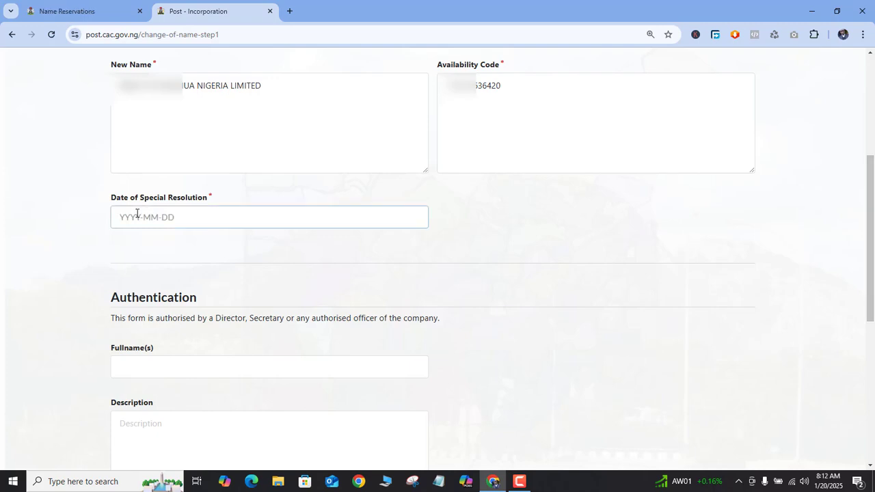
scroll(248, 121, "up", 1)
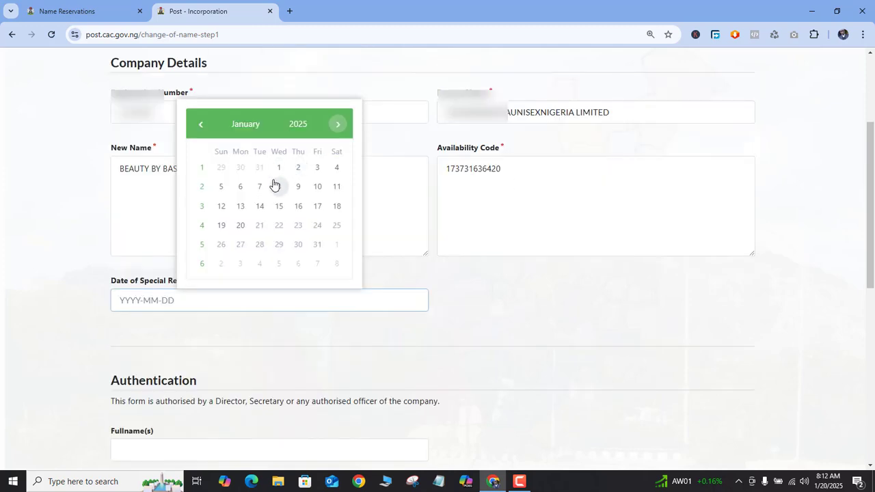
left_click(89, 14)
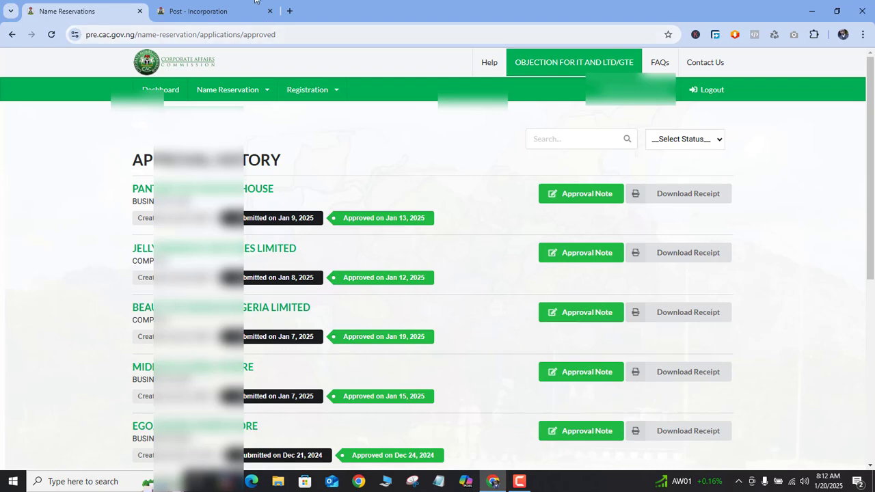
left_click(220, 6)
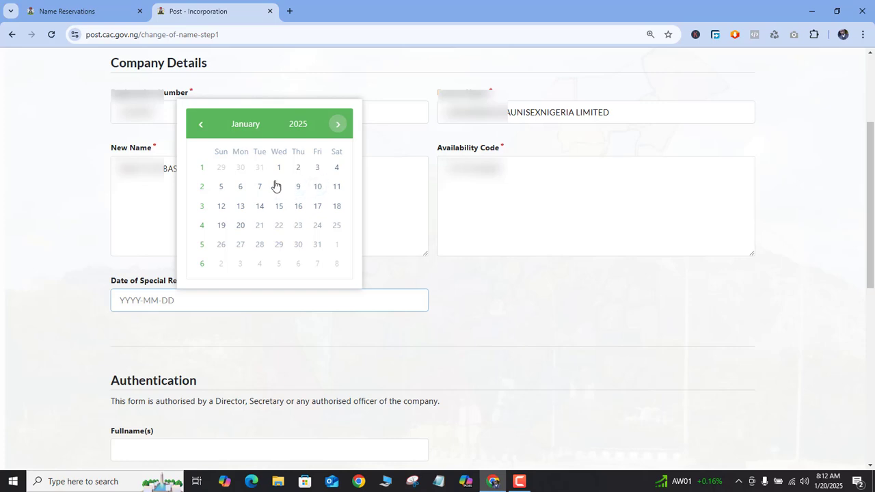
left_click(237, 192)
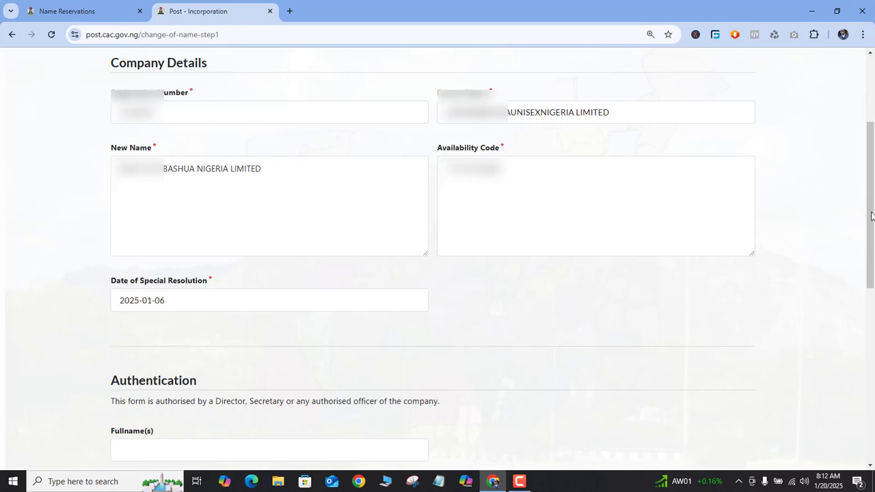
Step: Fill in the authorising officer's full name with the description DIRECTOR, save, and proceed through the preview to payment
left_click_drag(872, 219, 874, 256)
scroll(873, 256, "down", 2)
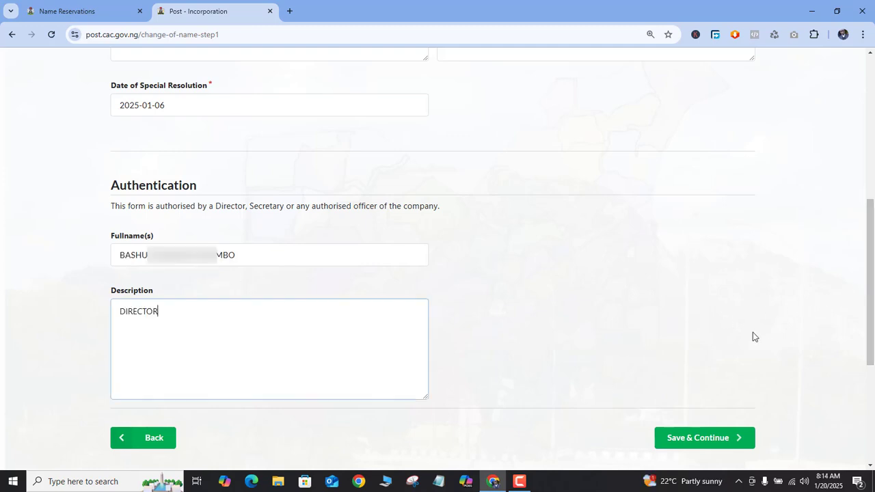
left_click(704, 438)
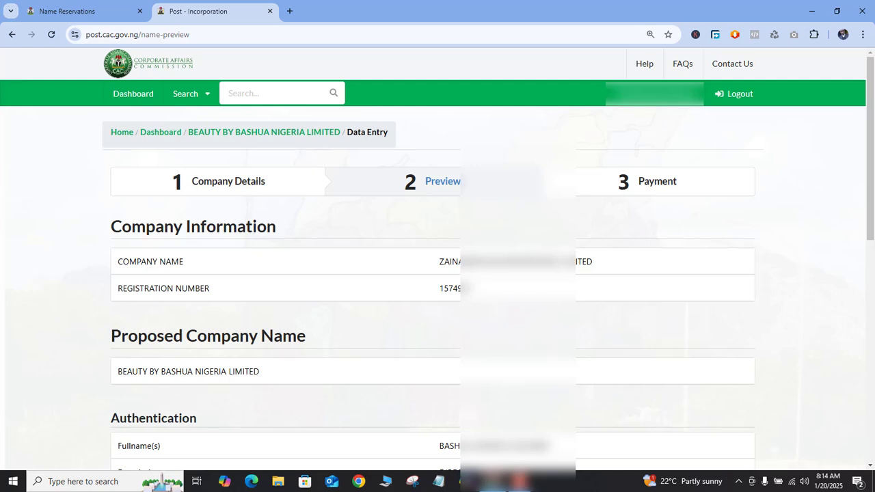
left_click_drag(872, 131, 873, 261)
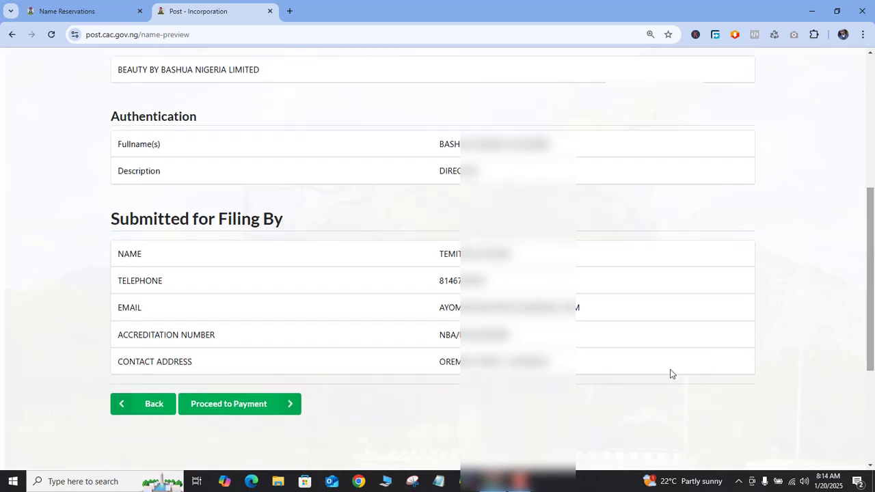
left_click(226, 406)
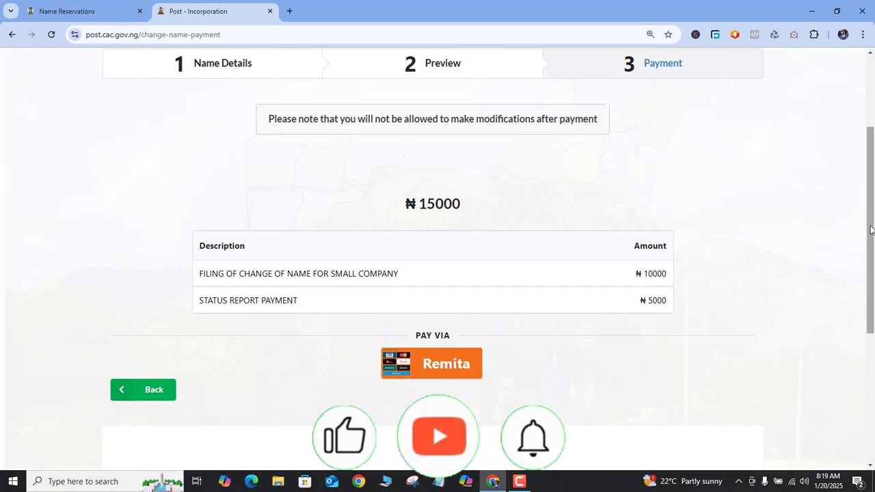
Step: Pay the filing fee via Remita, submitting the payer details and entering the card number and expiry date
left_click(442, 370)
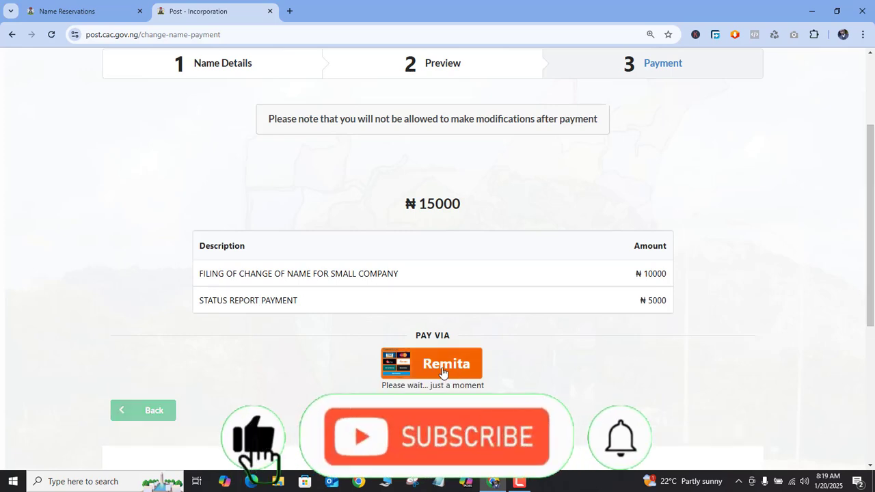
scroll(185, 324, "down", 3)
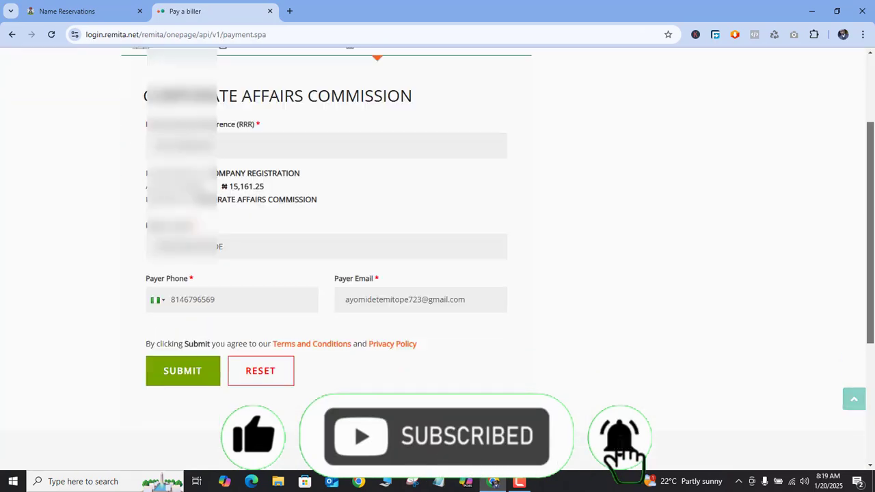
left_click(166, 333)
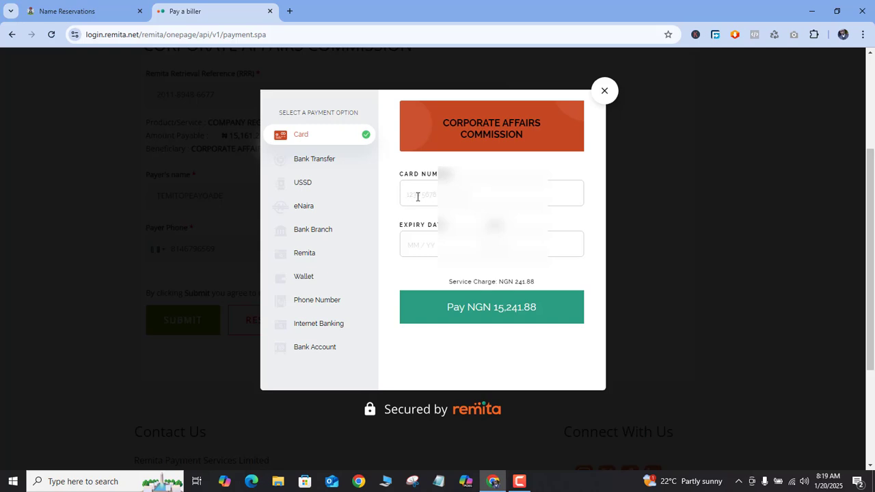
left_click(419, 196)
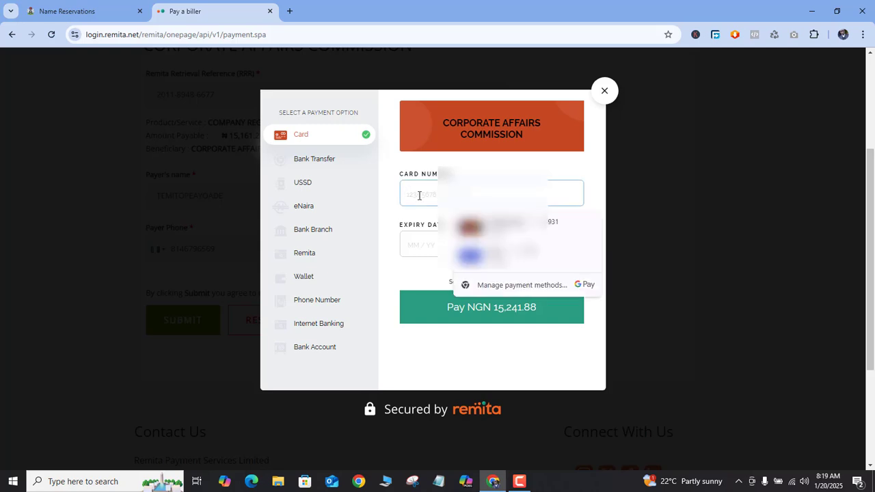
Step: Copy the payment's RRR number from the Remita window and paste it into a blank Notepad file
double_click(524, 124)
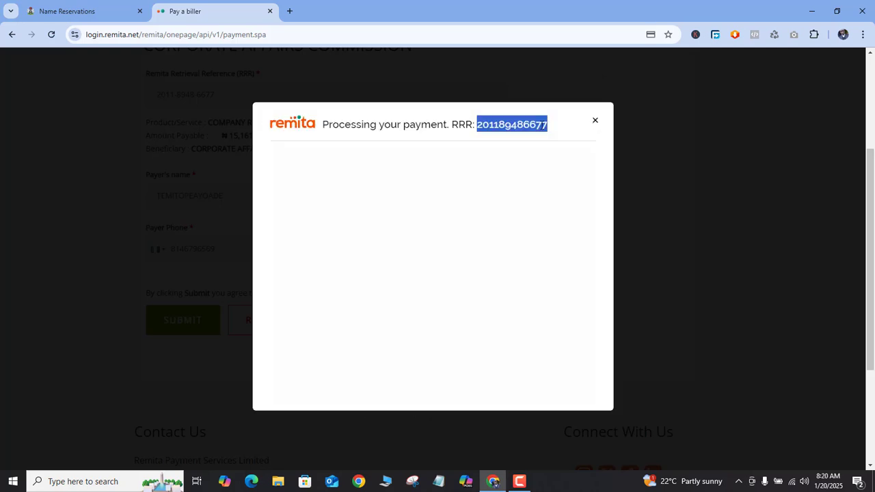
right_click(523, 124)
left_click(552, 138)
left_click(441, 482)
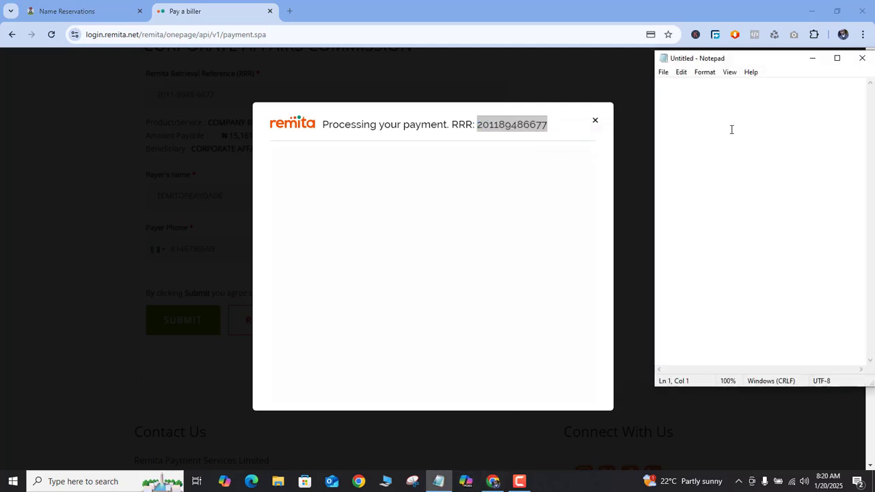
key("ctrl+v")
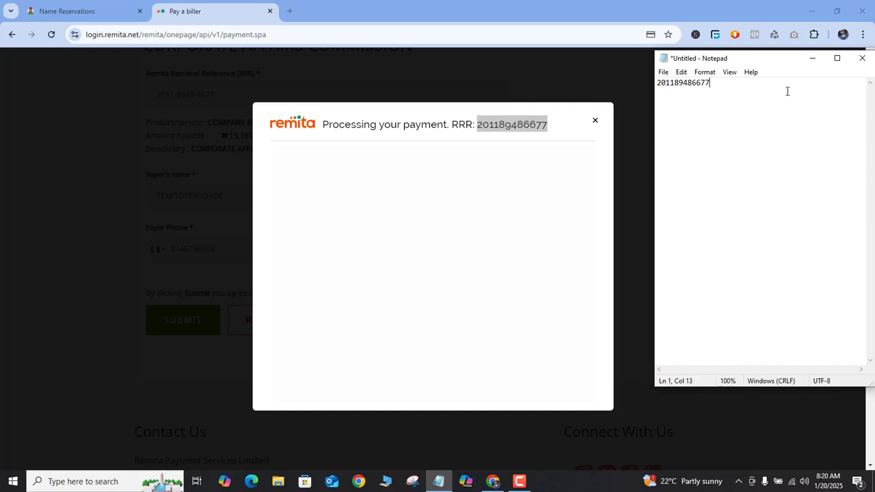
left_click(545, 127)
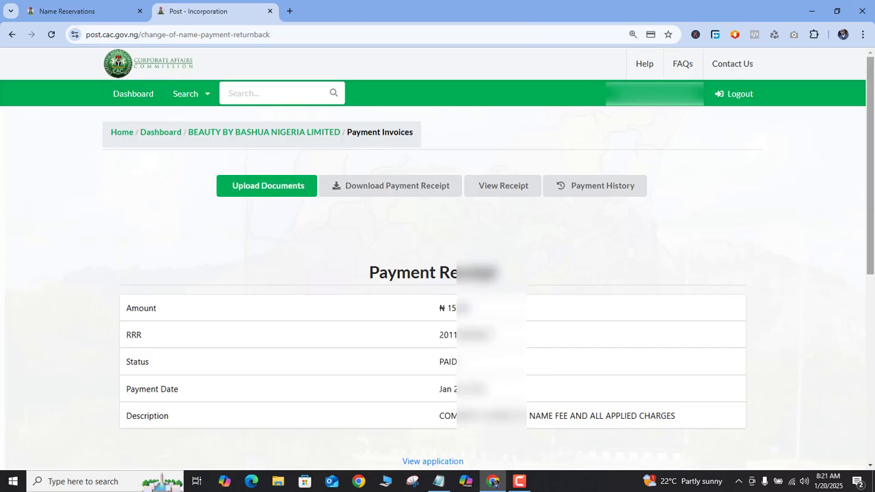
Step: Open the document upload page and attach the Resolution letter PDF as the Special Resolution Document
mouse_move(872, 163)
left_mouse_down()
mouse_move(871, 223)
mouse_move(872, 145)
left_mouse_up()
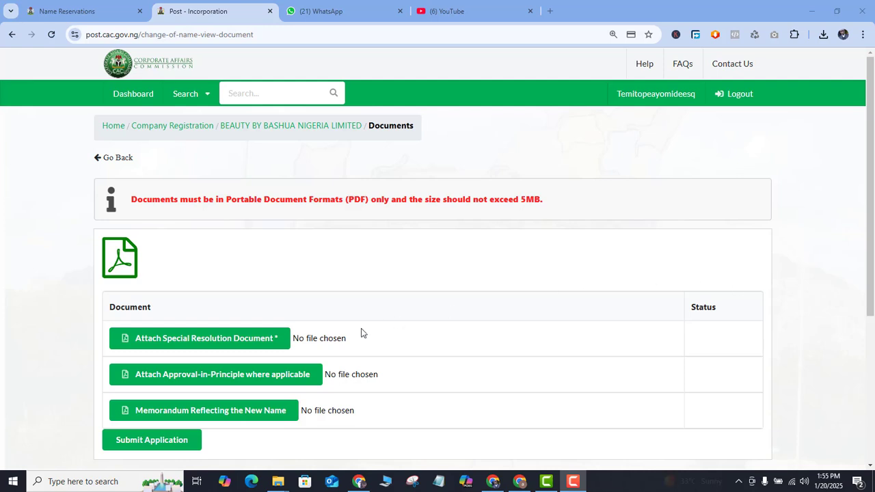
left_click(219, 346)
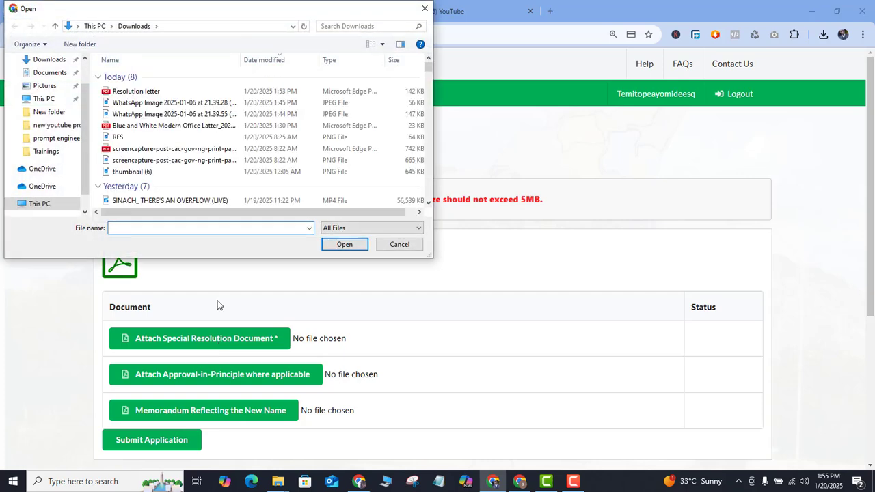
double_click(141, 91)
key("Return")
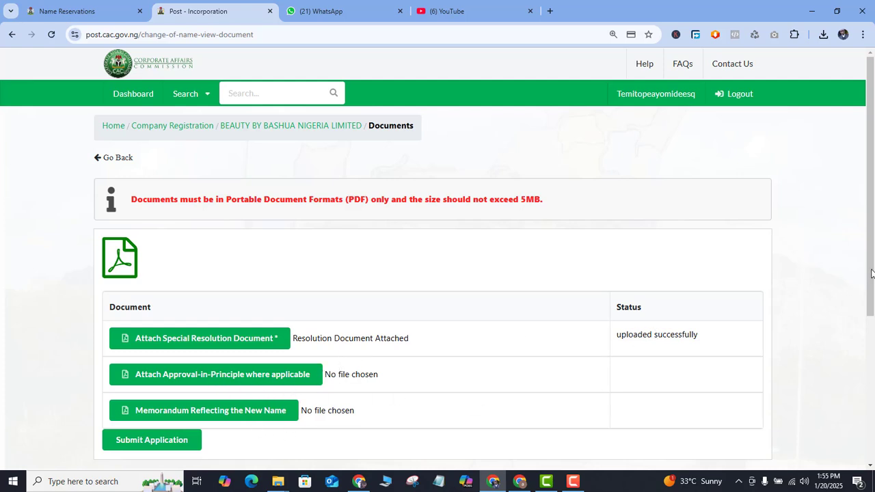
Step: Submit the change of name application and confirm the submission
left_click_drag(870, 273, 873, 315)
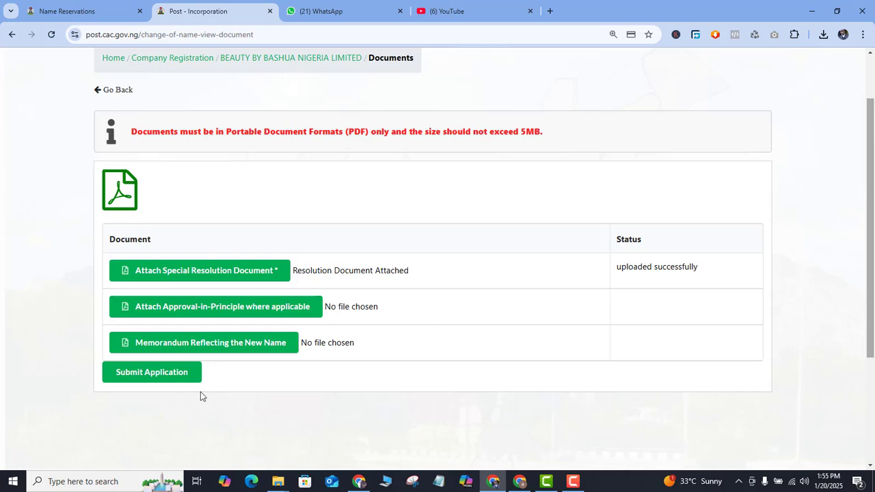
left_click(151, 373)
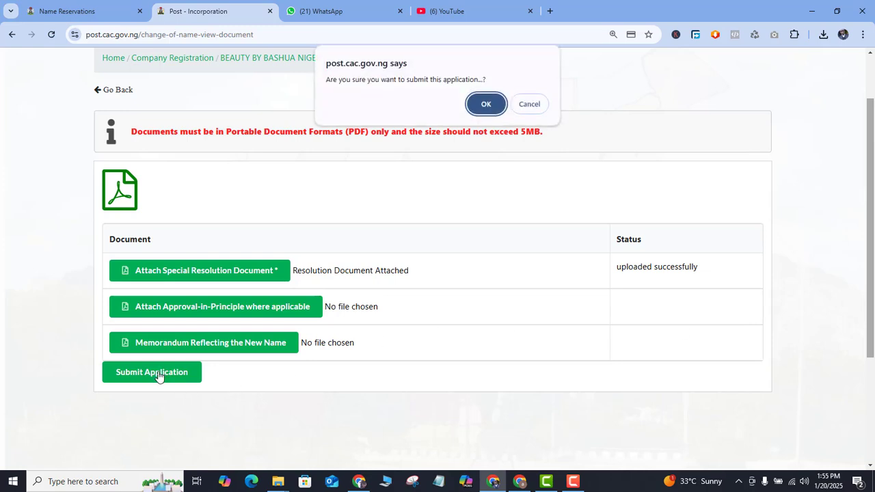
left_click(484, 104)
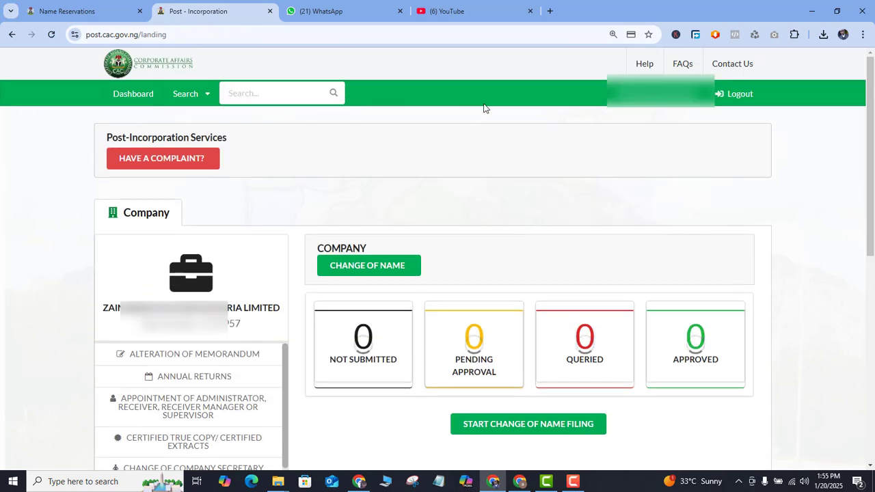